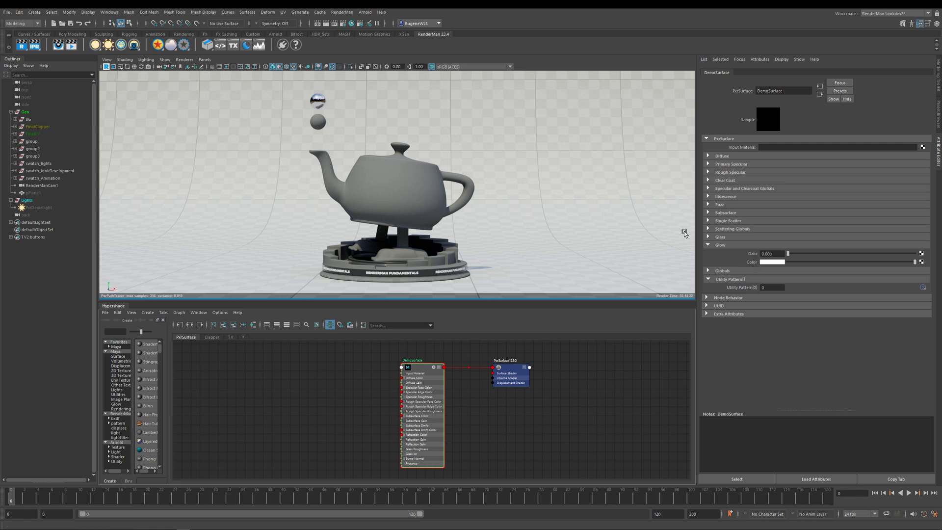
Give the teapot a white glow at Glow Gain 1 and lower PxrDomeLight intensity from 0.5 to 0.
left_click_drag(800, 255, 933, 257)
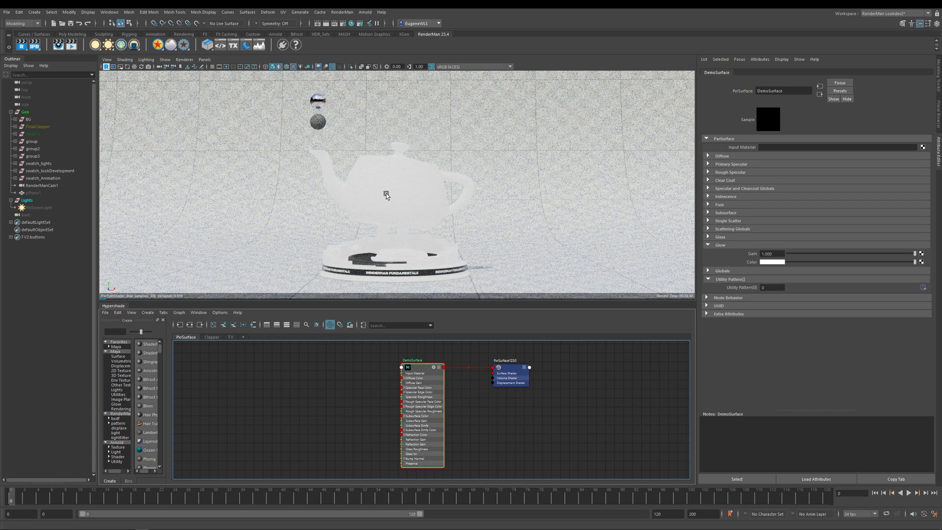
left_click(39, 208)
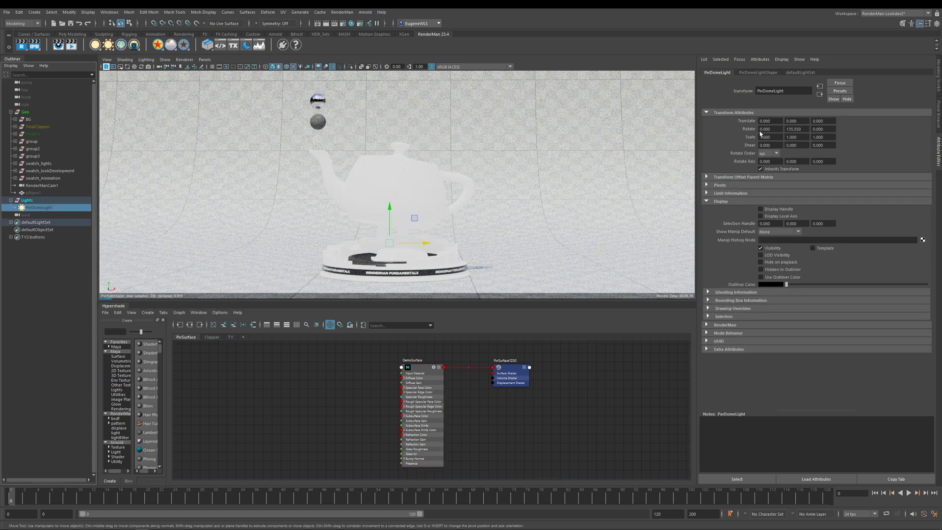
left_click(759, 73)
left_click(771, 156)
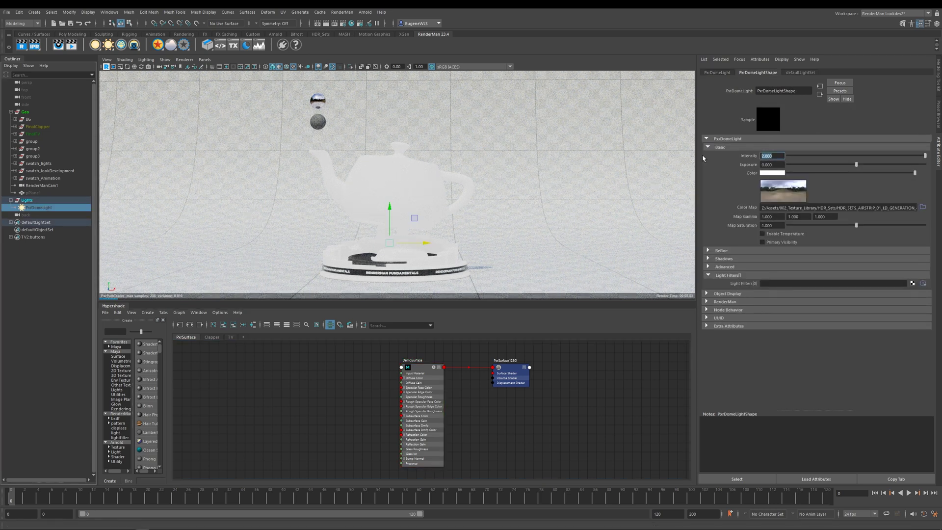
type("0.5")
key("Return")
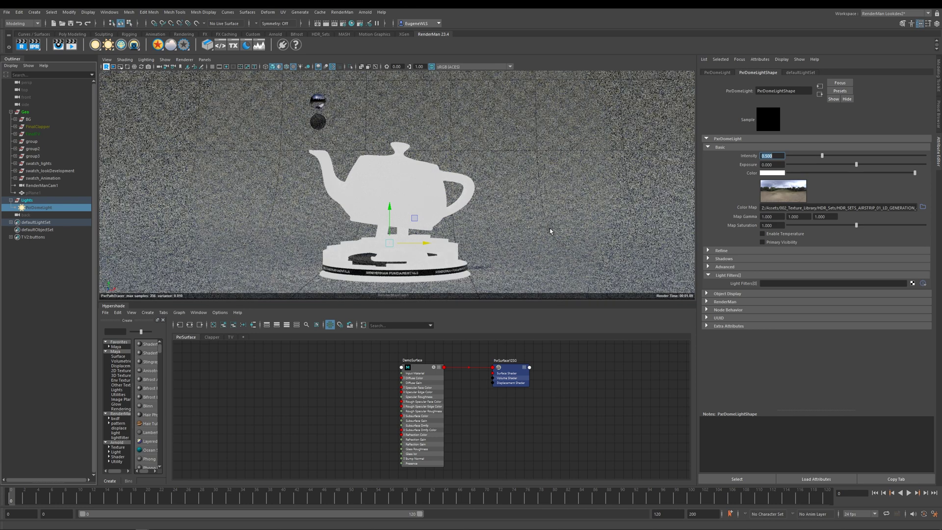
type("0")
key("Return")
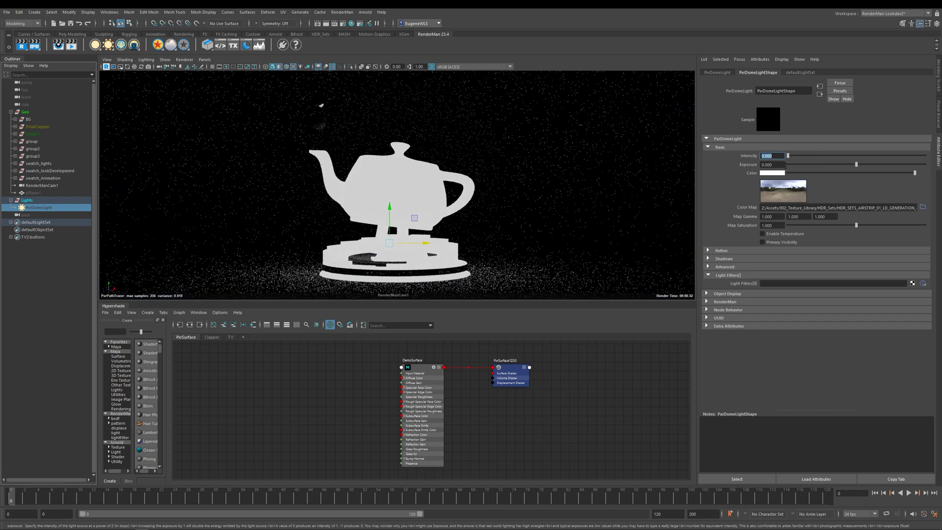
left_click(378, 184)
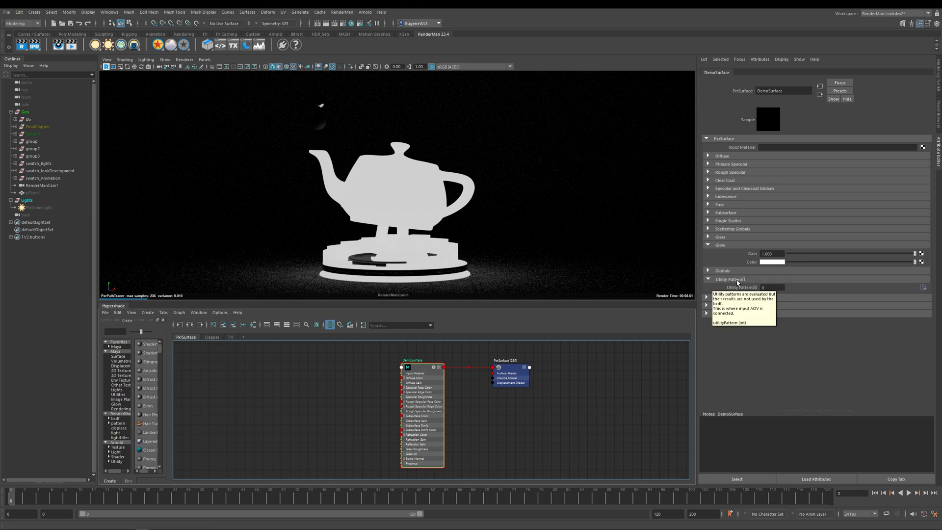
Set DemoSurface's Glow Color to bright green from Color History and try the Gain slider.
left_click(760, 262)
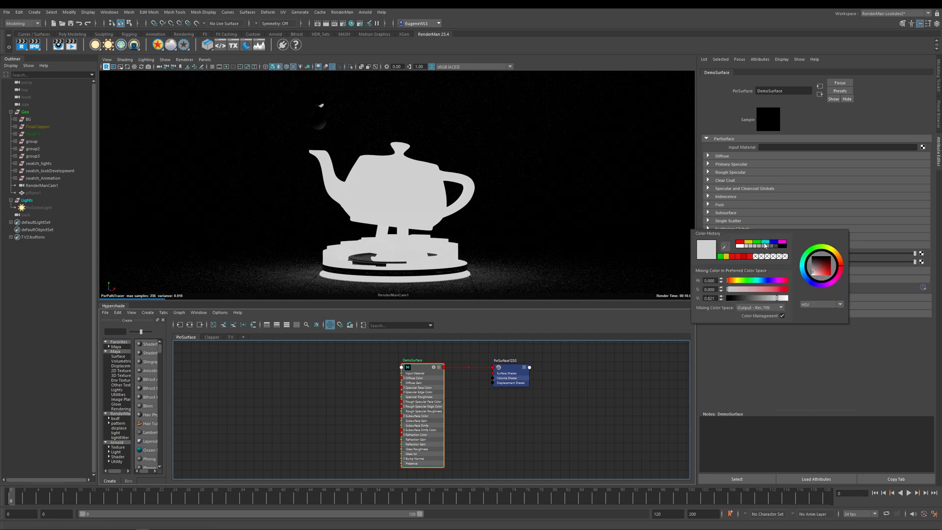
left_click(757, 242)
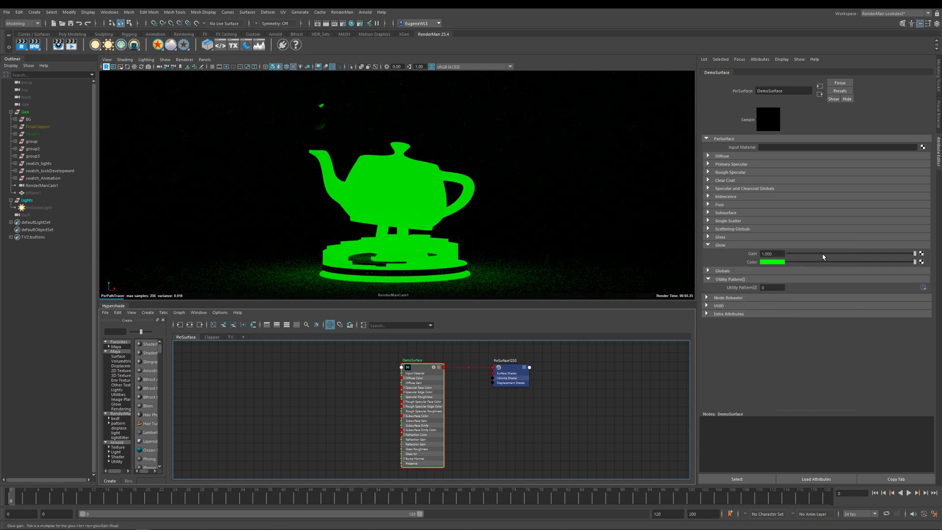
left_click_drag(823, 256, 917, 255)
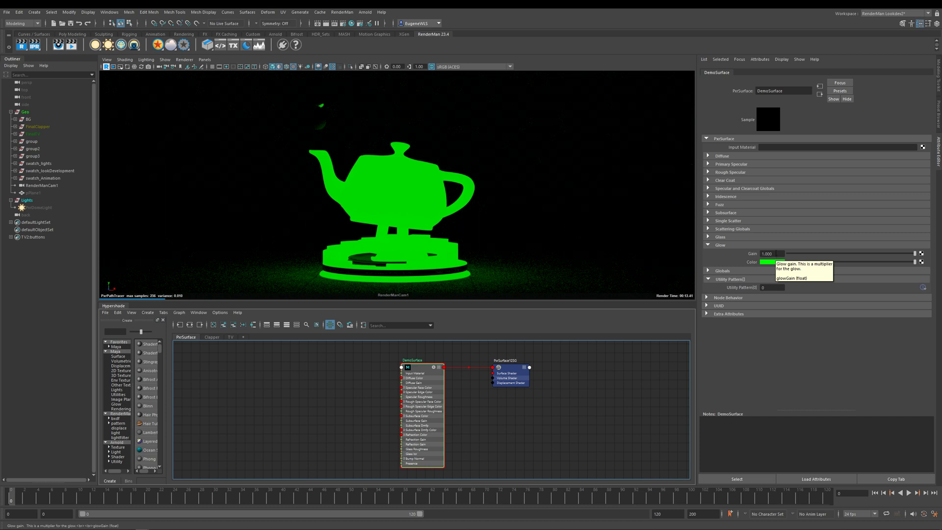
left_click(774, 253)
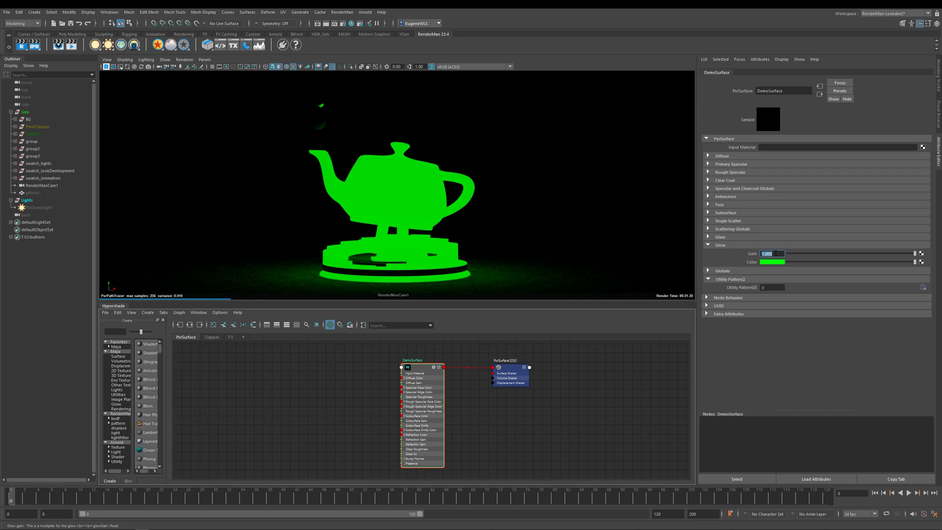
Try a Glow Gain of 10, then settle on 2 for a moderate green glow.
type("10")
key("Return")
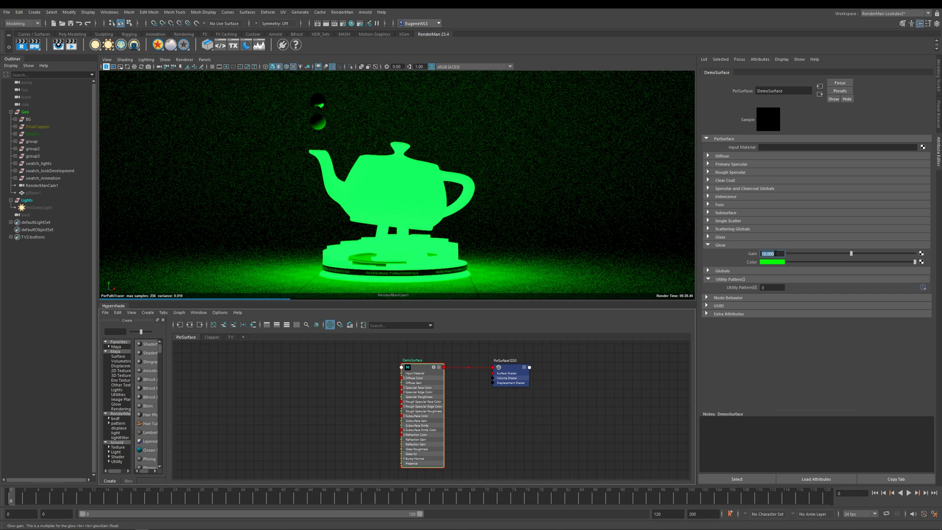
type("2")
key("Return")
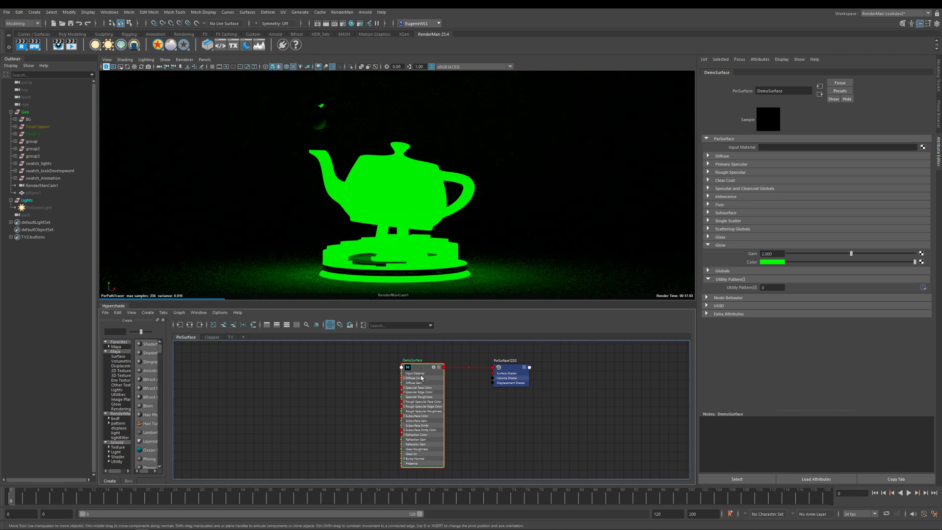
Set the teapot's Glow Gain to 0 and restore the PxrDomeLight intensity.
double_click(772, 254)
type("0")
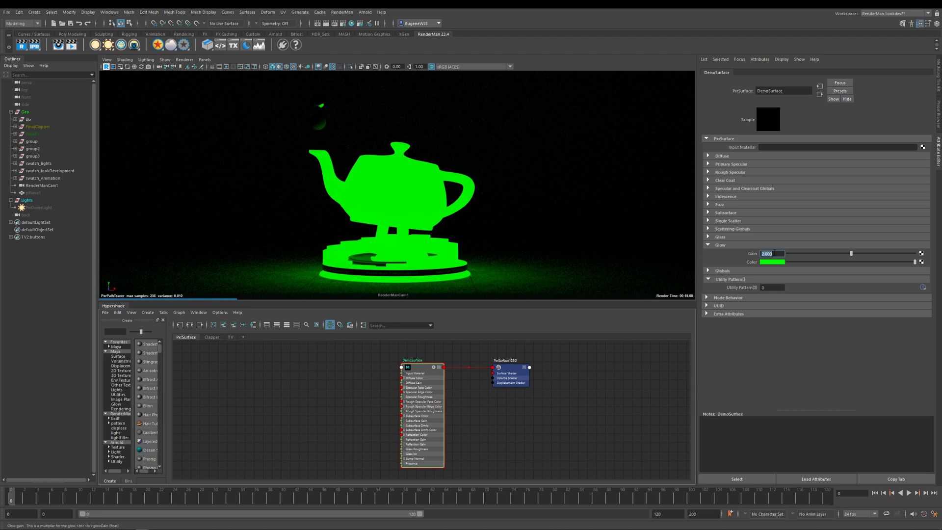
key("Return")
left_click(47, 208)
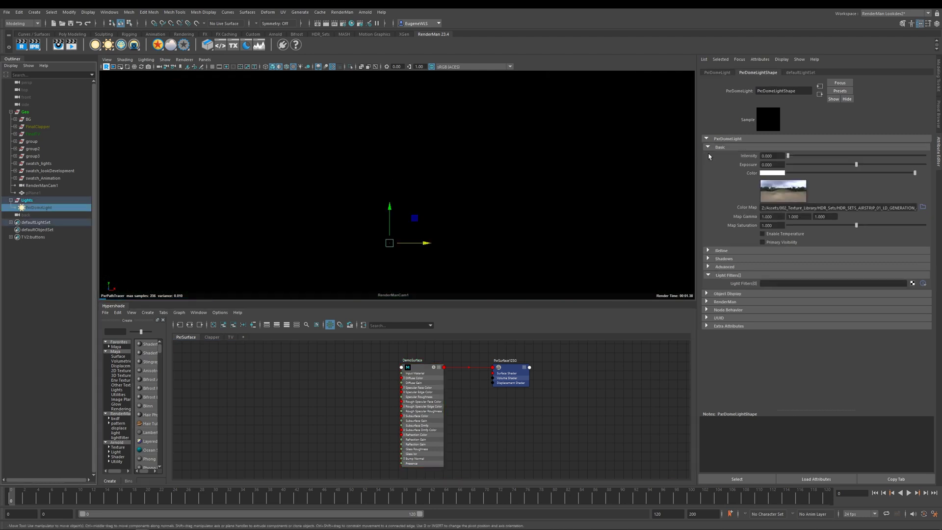
left_click_drag(768, 156, 715, 155)
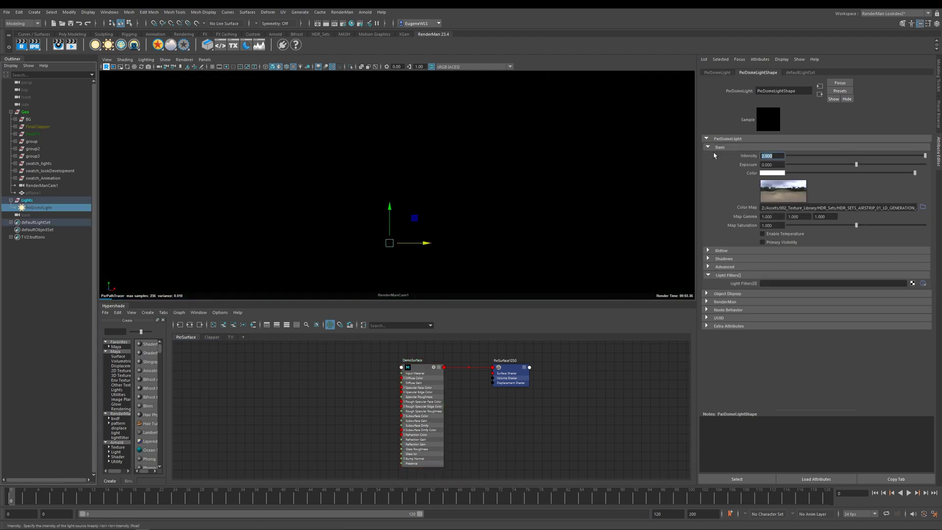
left_click(47, 208, "ctrl")
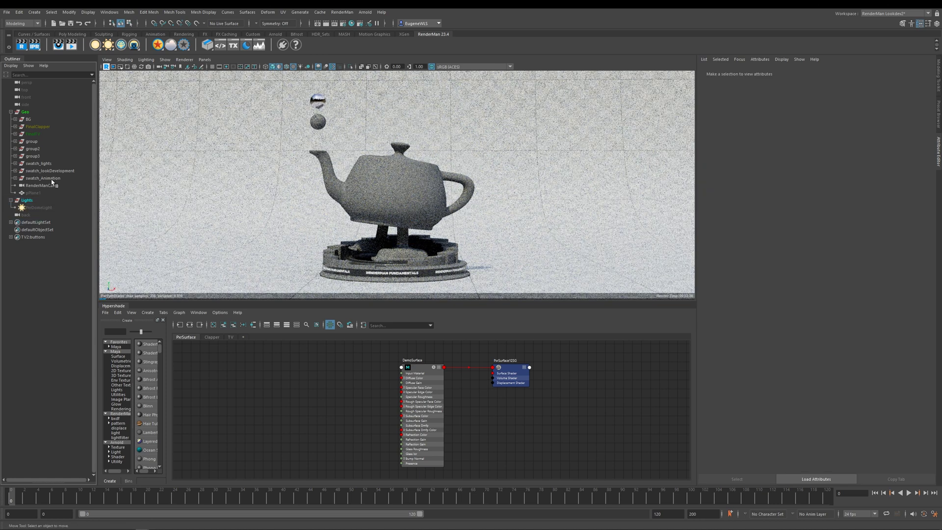
Hide swatch_Animation and swatch_lookDevelopment, and unhide FinalClapper.
left_click(52, 178)
left_click(54, 171, "shift")
key("ctrl+h")
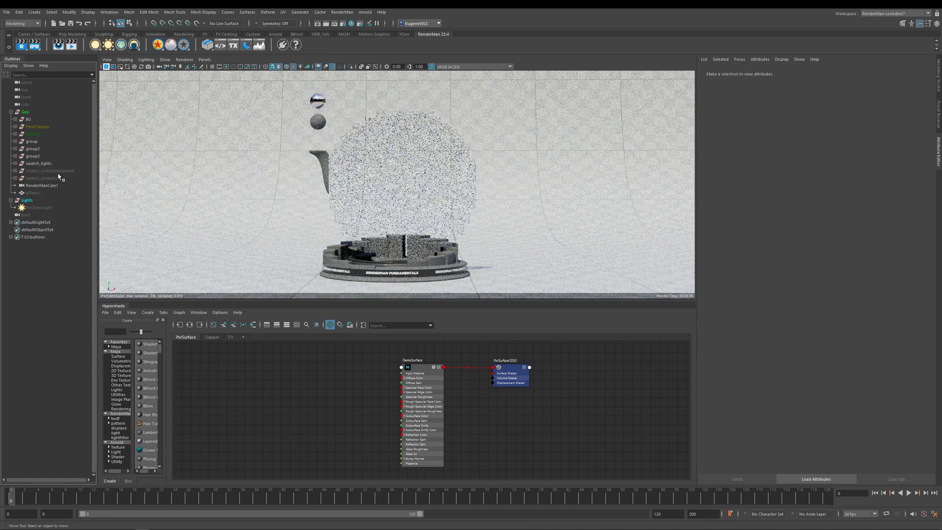
left_click(51, 126)
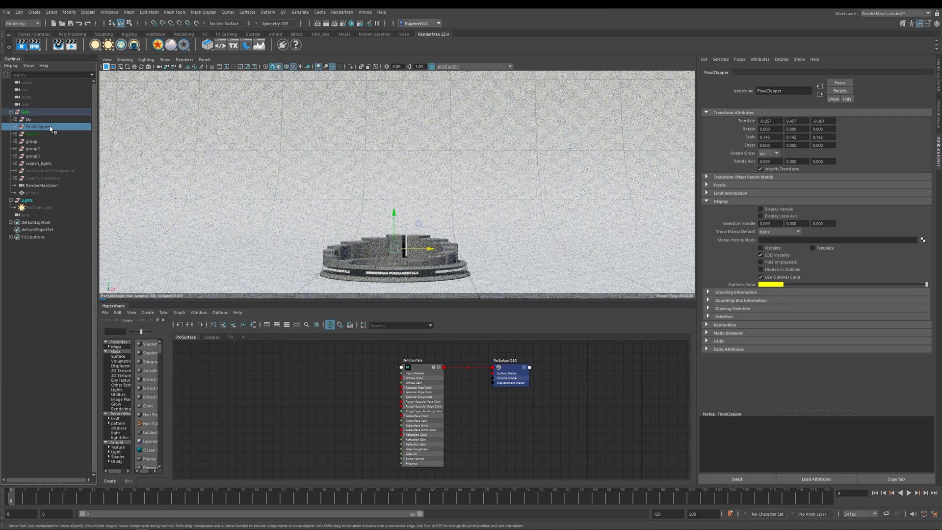
key("shift+h")
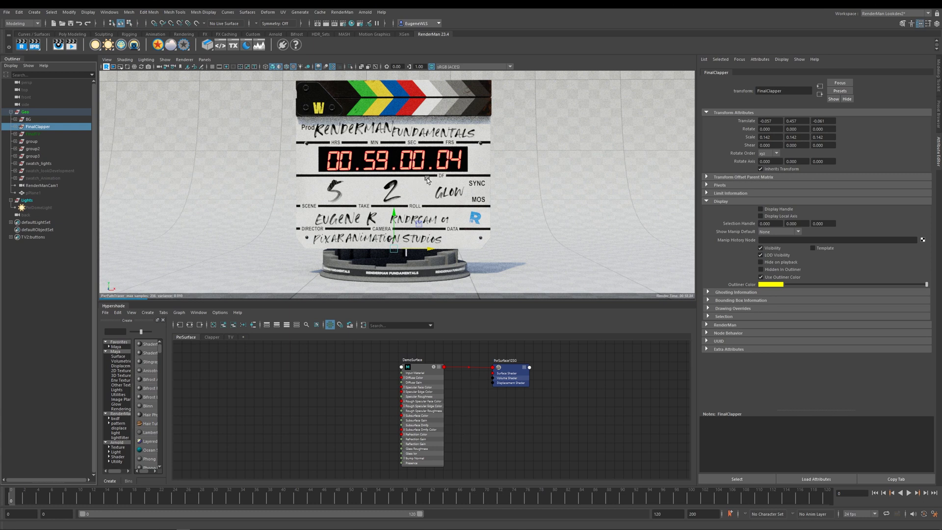
Inspect the Clapper shading network's LED, PxrBlend1 and PxrCurvature1 nodes in Hypershade.
left_click(212, 338)
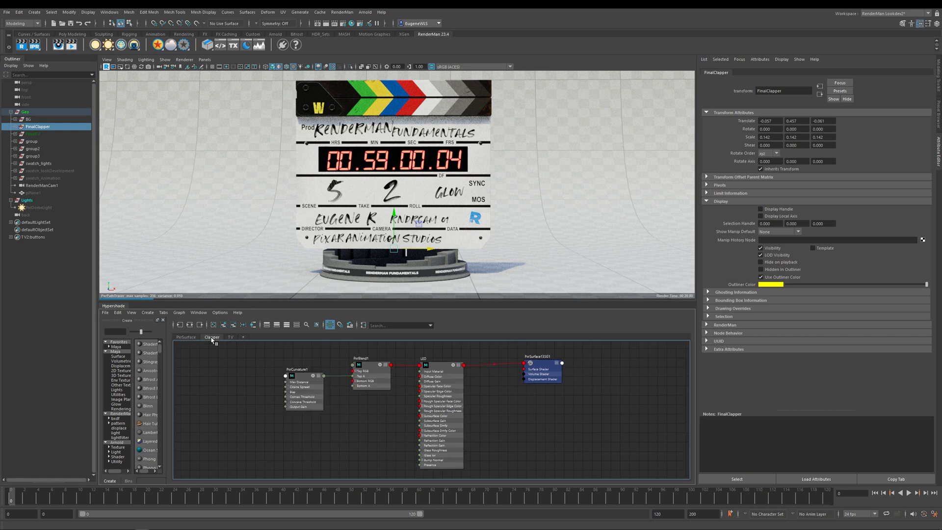
left_click(438, 365)
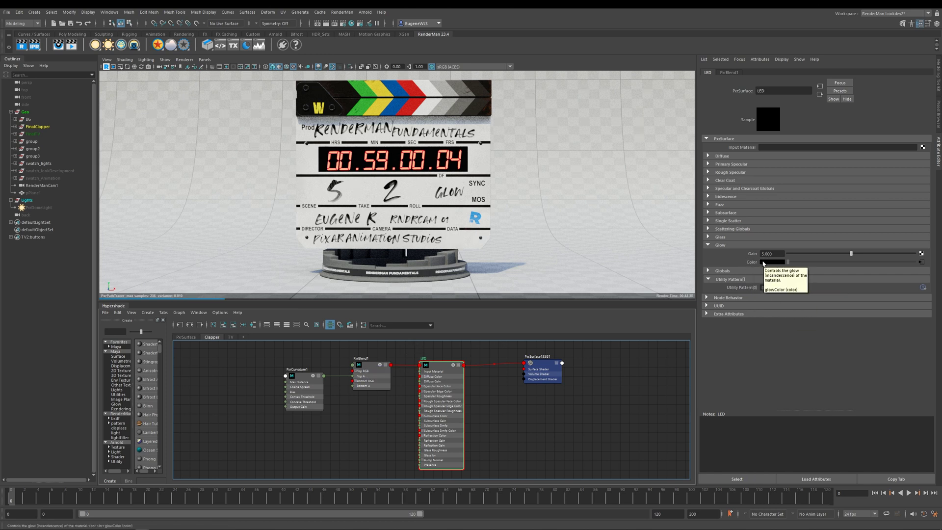
left_click(372, 369)
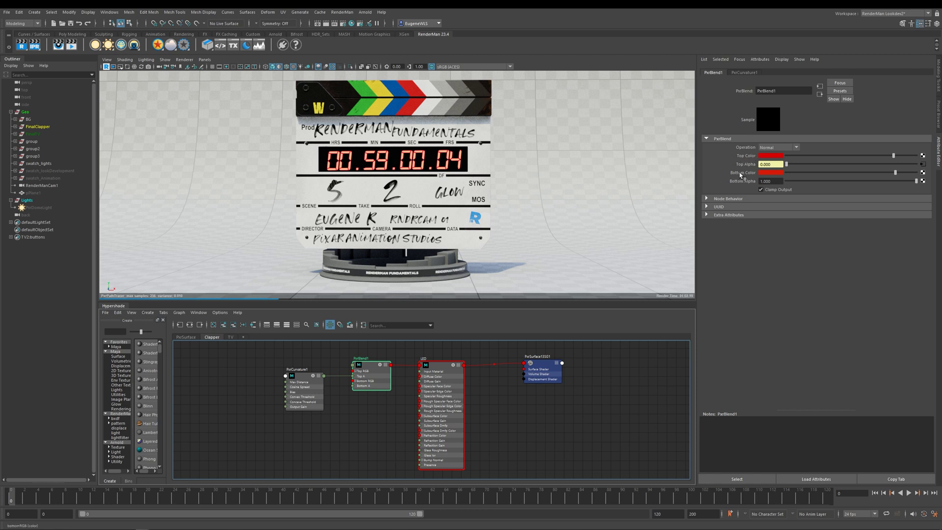
left_click(304, 378)
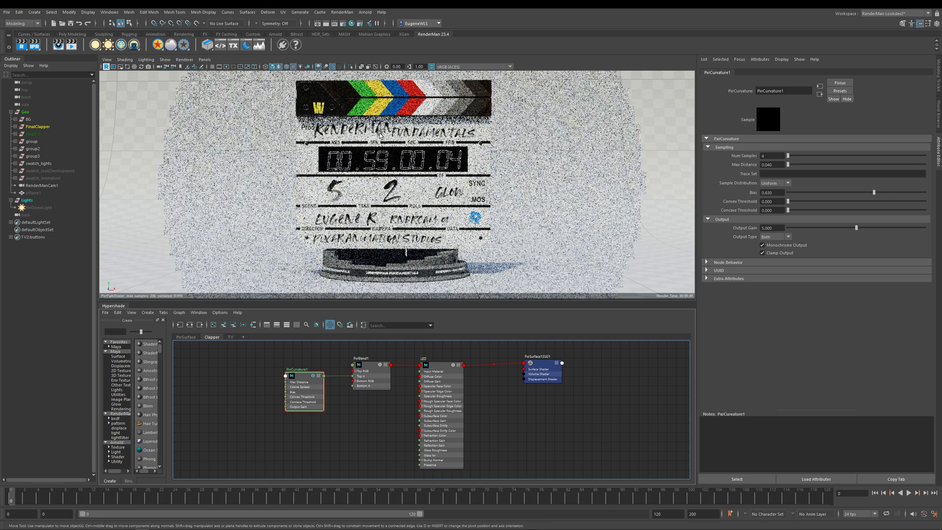
Limit the live render to a region around the clapper's LED timecode.
left_click(127, 67)
mouse_move(310, 140)
left_mouse_down()
mouse_move(400, 174)
mouse_move(475, 183)
left_mouse_up()
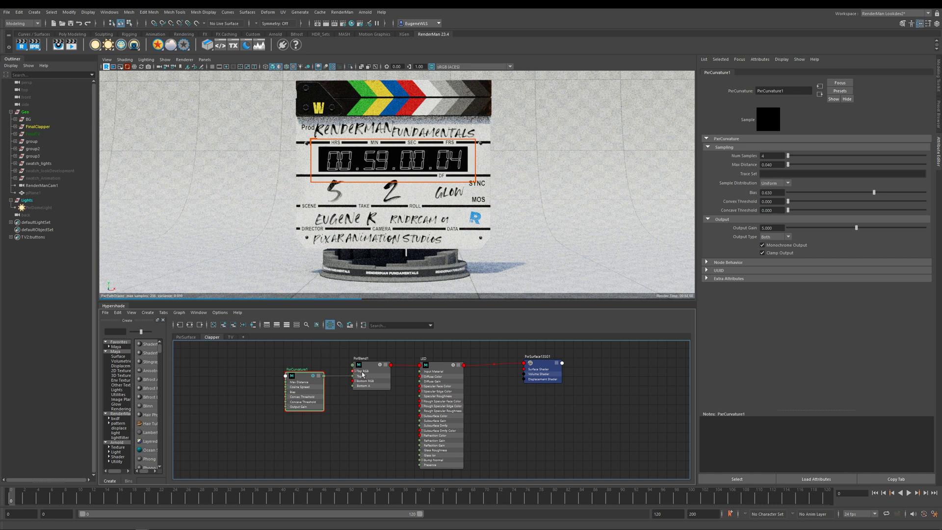
left_click(313, 376)
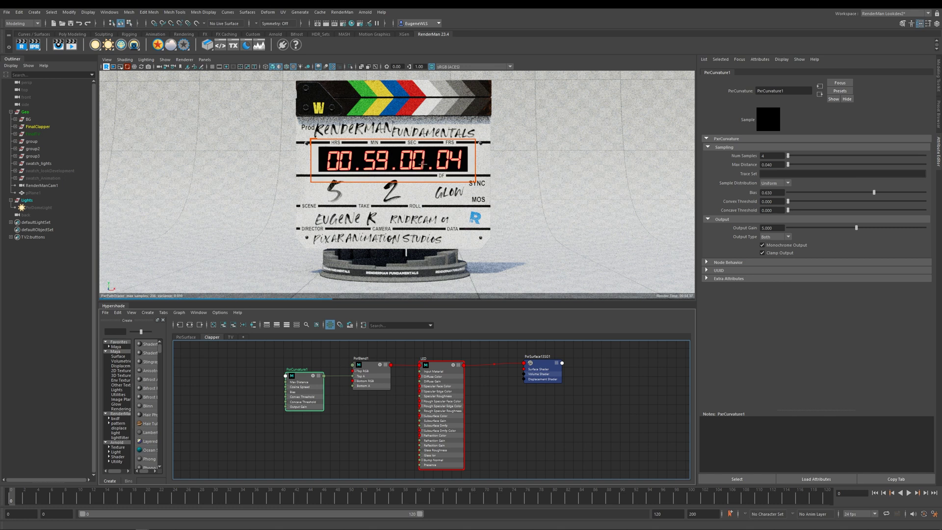
Desaturate PxrBlend1's Bottom Color to light pink, then raise saturation back to red.
left_click(373, 367)
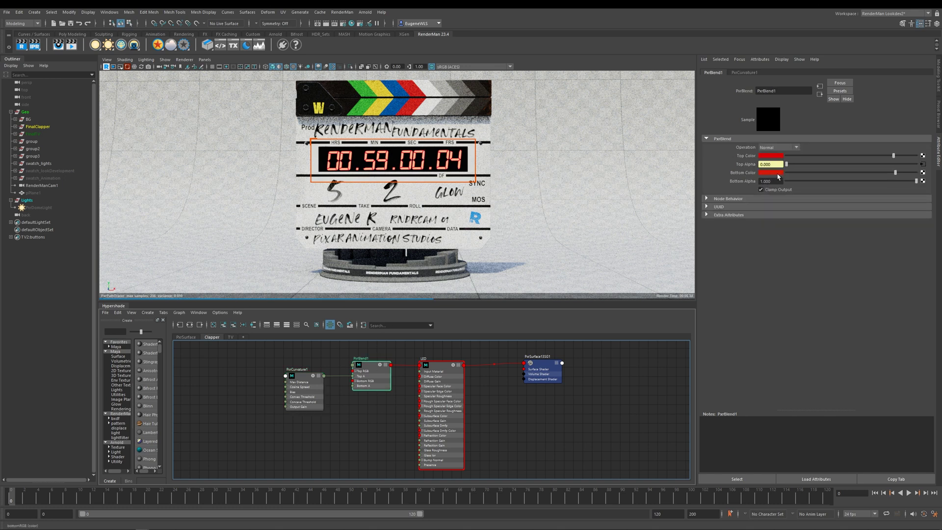
left_click(769, 175)
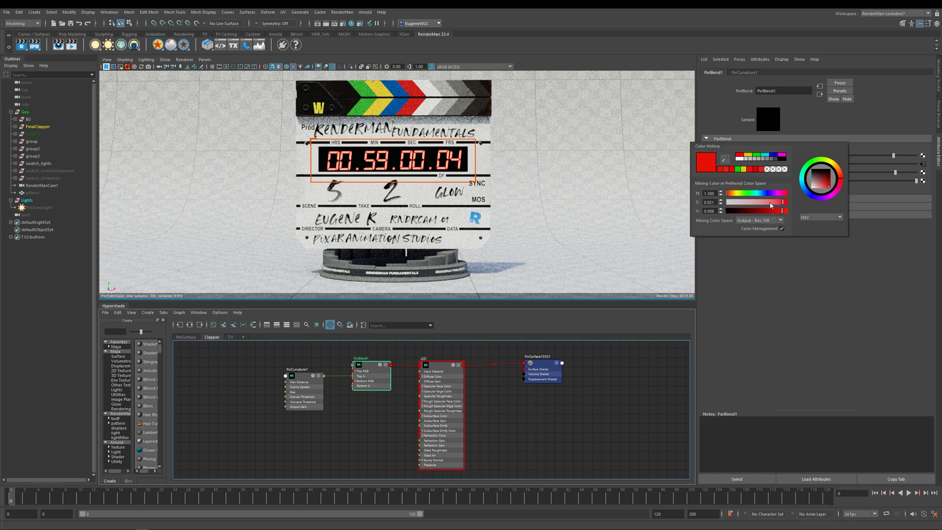
left_click_drag(781, 204, 754, 204)
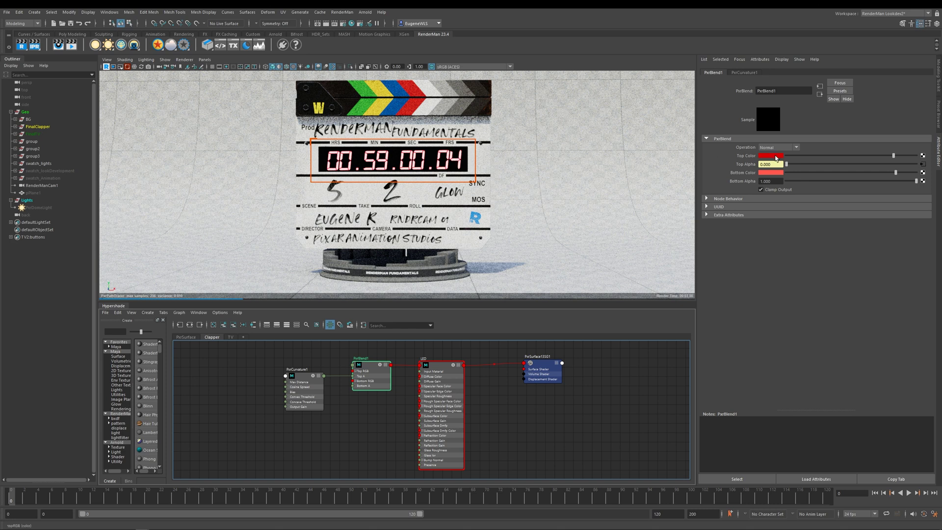
left_click(775, 173)
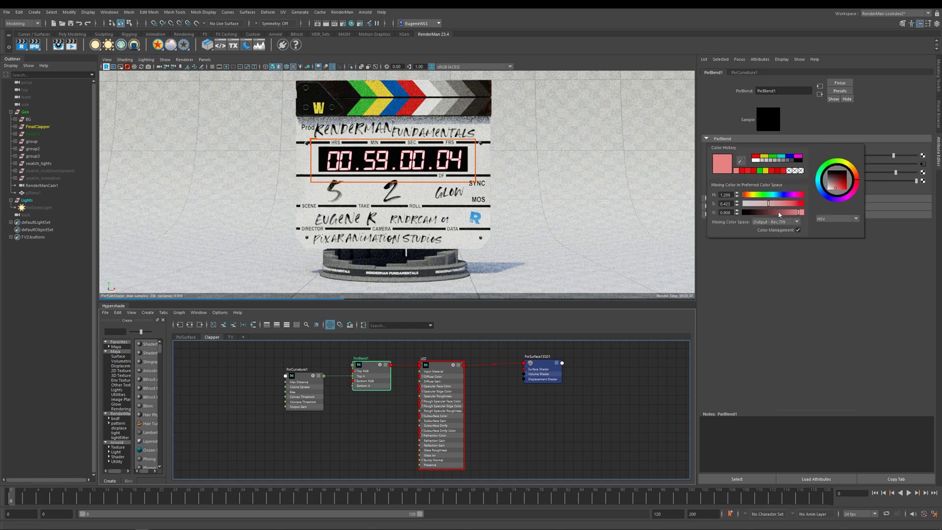
left_click_drag(764, 205, 793, 205)
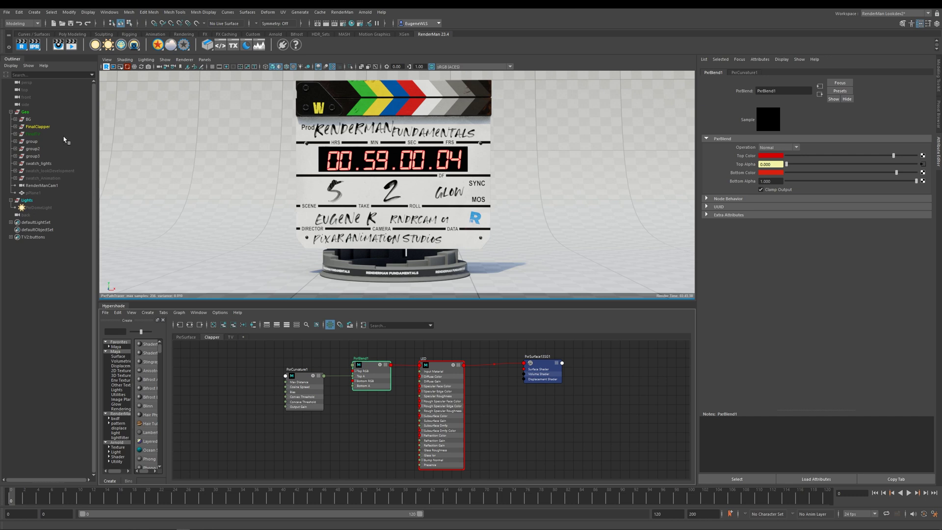
Hide FinalClapper and unhide FinalTV in the Outliner.
left_click(49, 128)
key("ctrl+h")
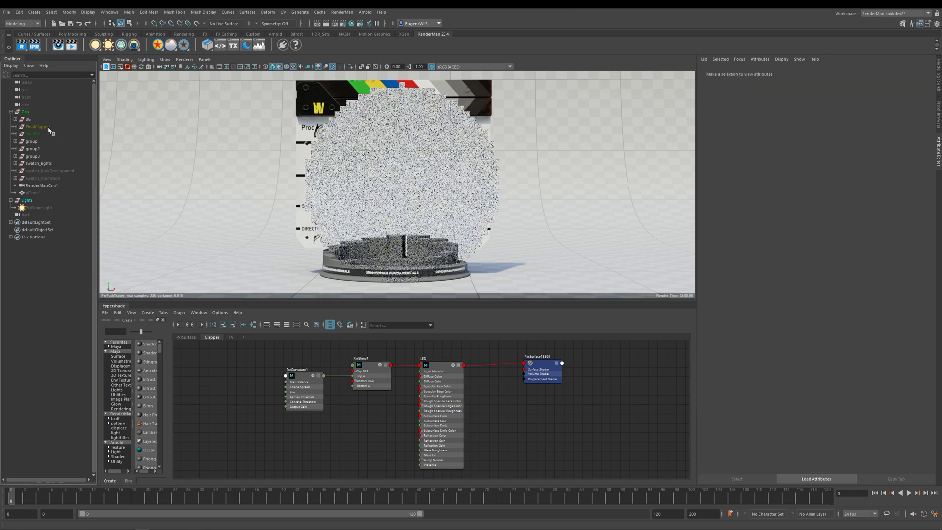
left_click(35, 136)
key("shift+h")
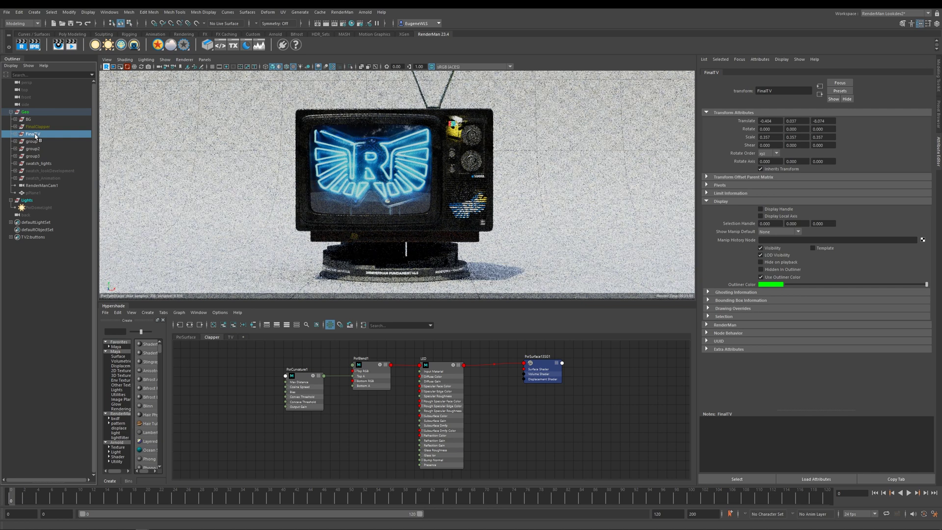
Inspect the TV shader network's TvScreen1 glow and PxrTexture_TV texture settings.
left_click(231, 337)
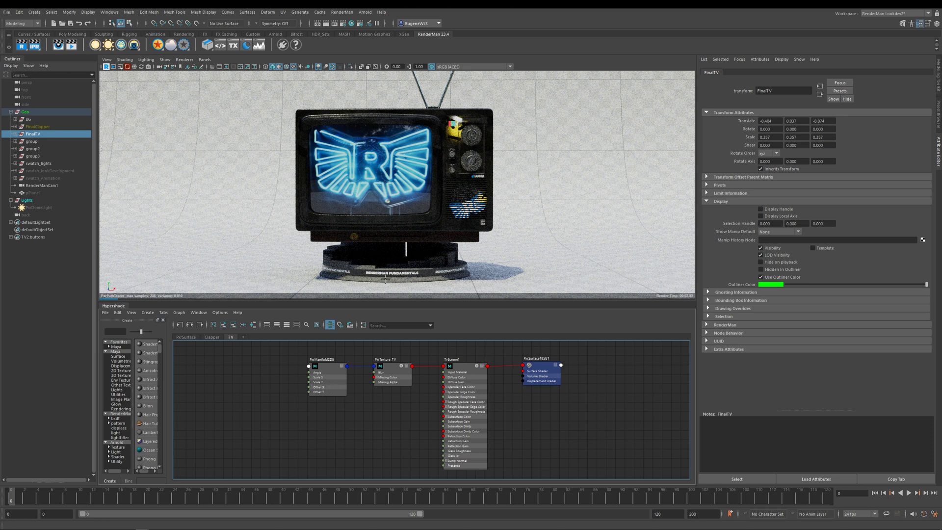
left_click(466, 369)
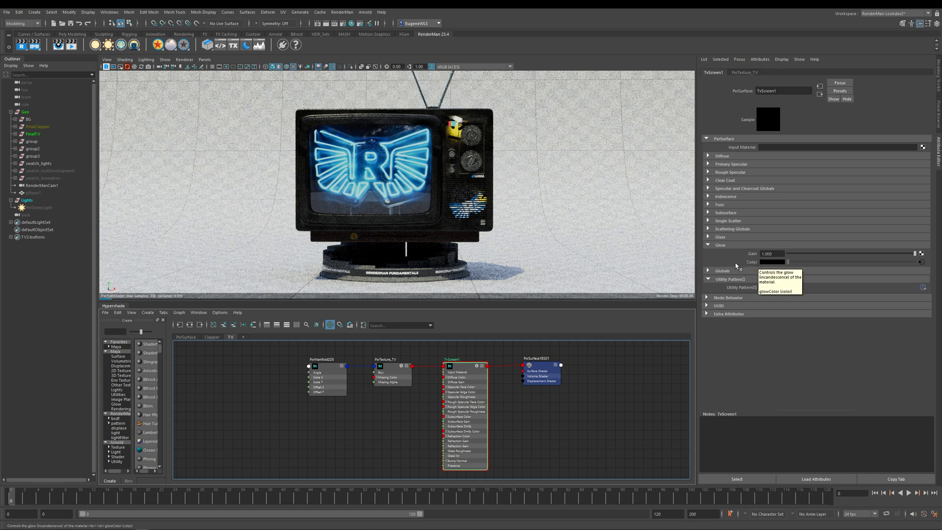
left_click(391, 368)
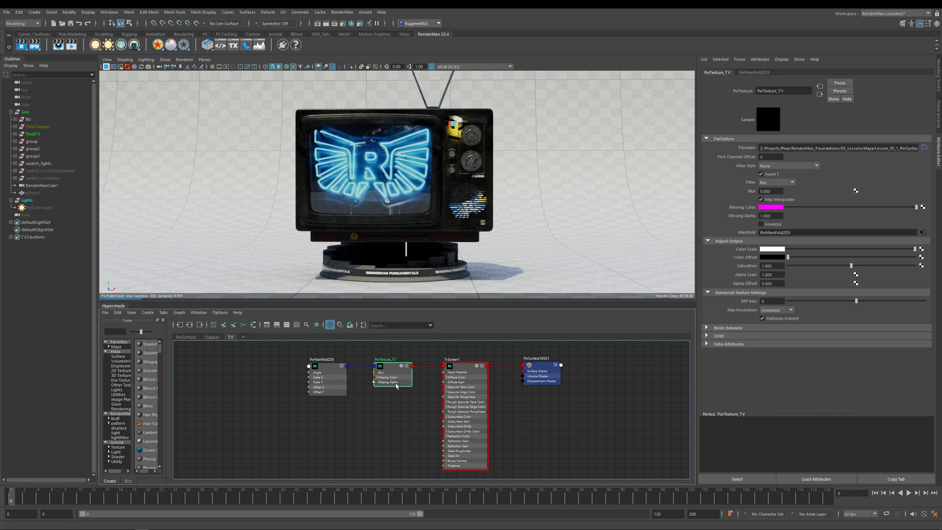
Dim PxrDomeLight intensity to 0.2, then to 0.1.
left_click(57, 209)
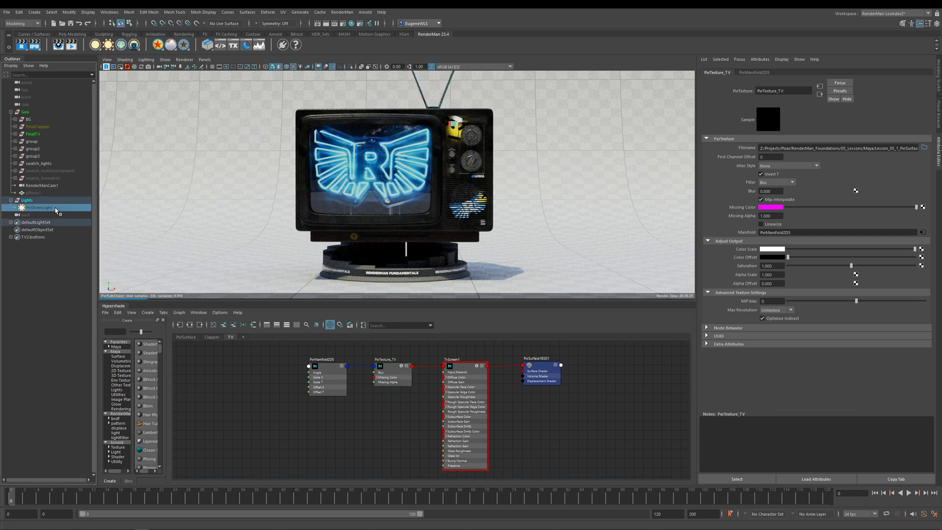
left_click(767, 72)
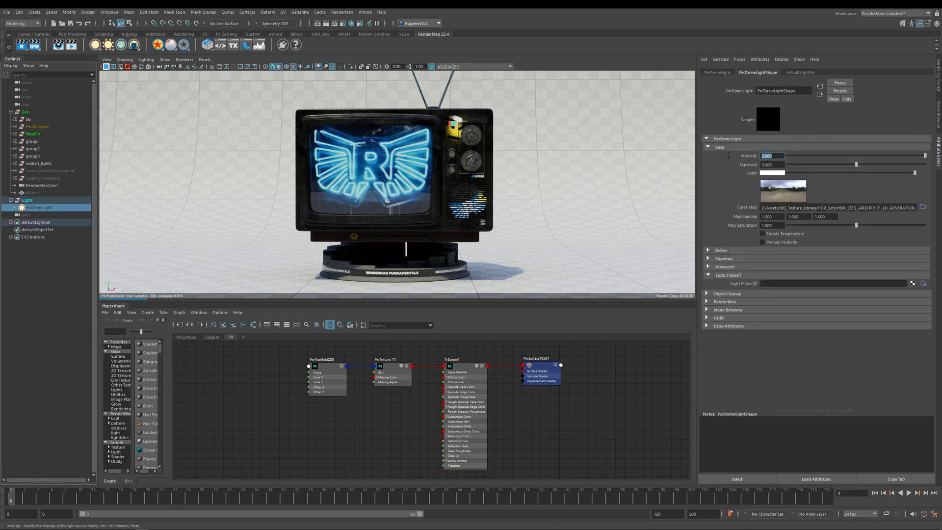
type("0.2")
key("Return")
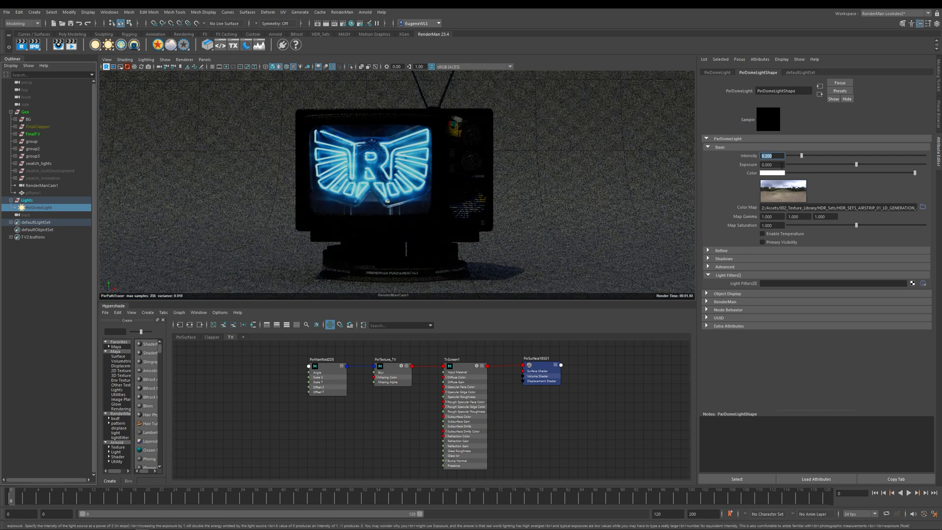
type("0.1")
key("Return")
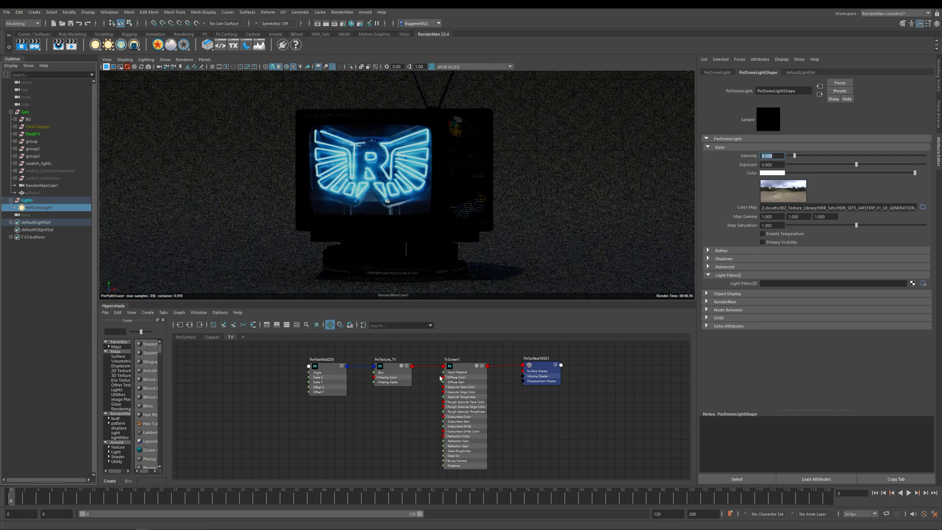
Set TvScreen1's Glow Gain to 15, then reselect the value for another edit.
left_click(454, 369)
double_click(772, 253)
type("15")
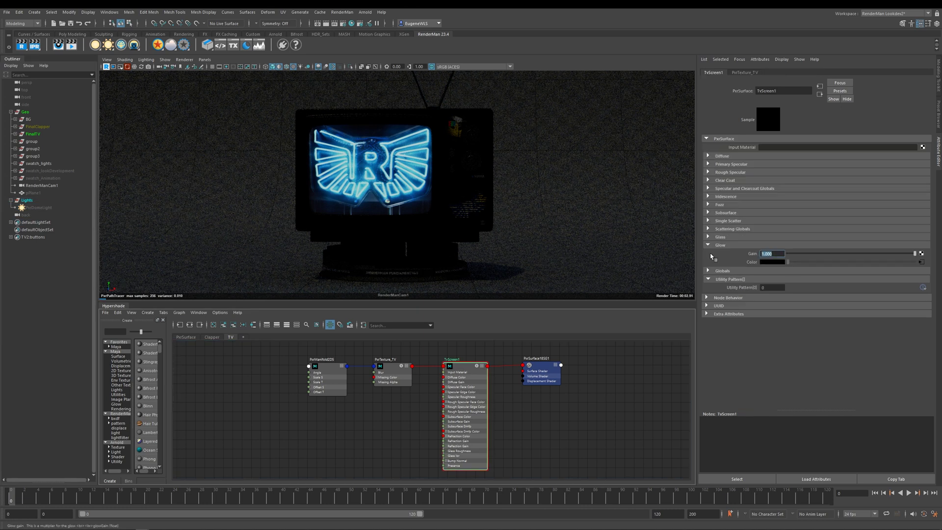
key("Return")
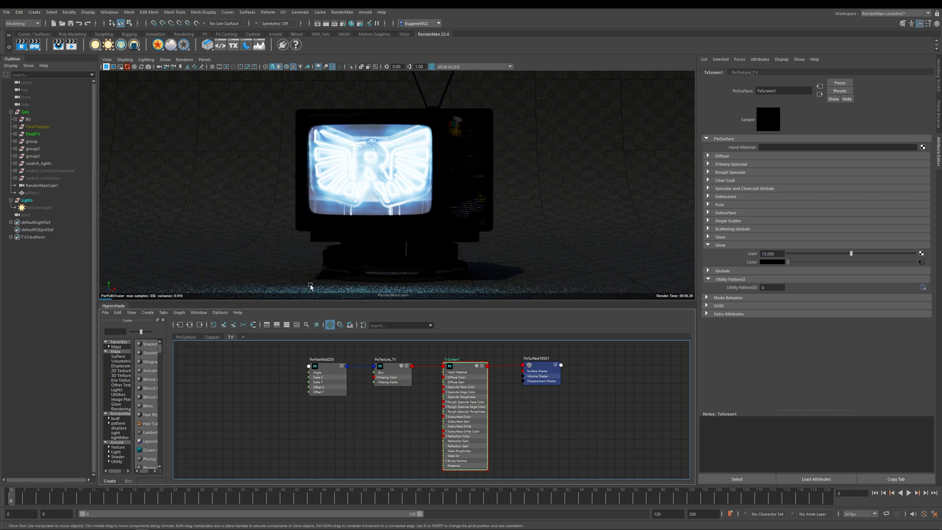
left_click(730, 253)
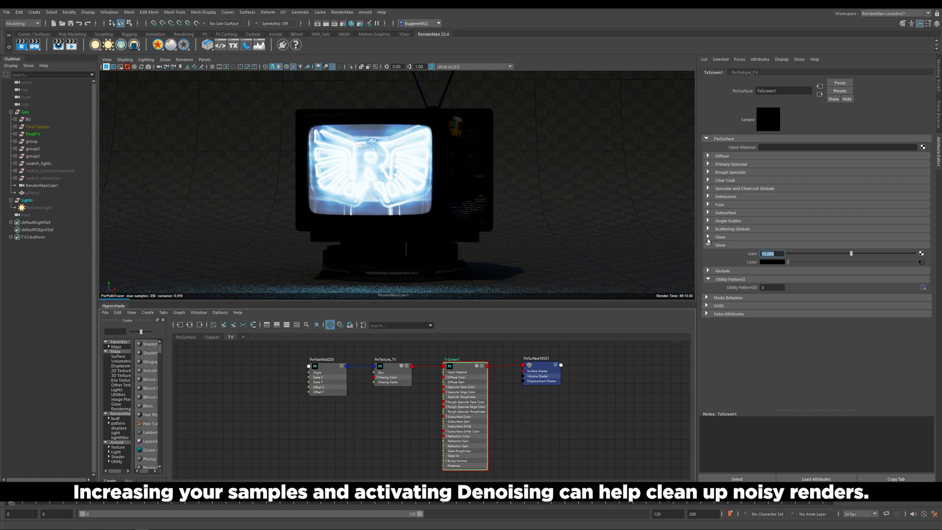
type("2")
key("Return")
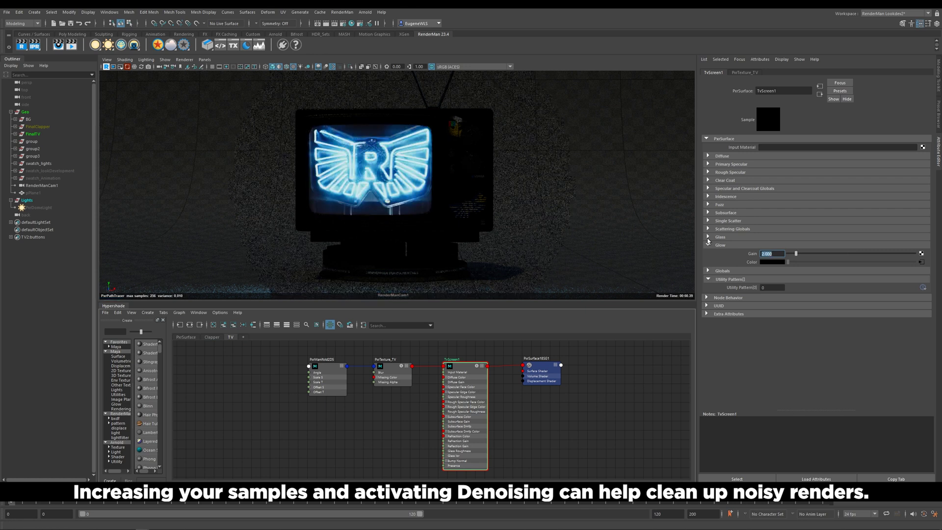